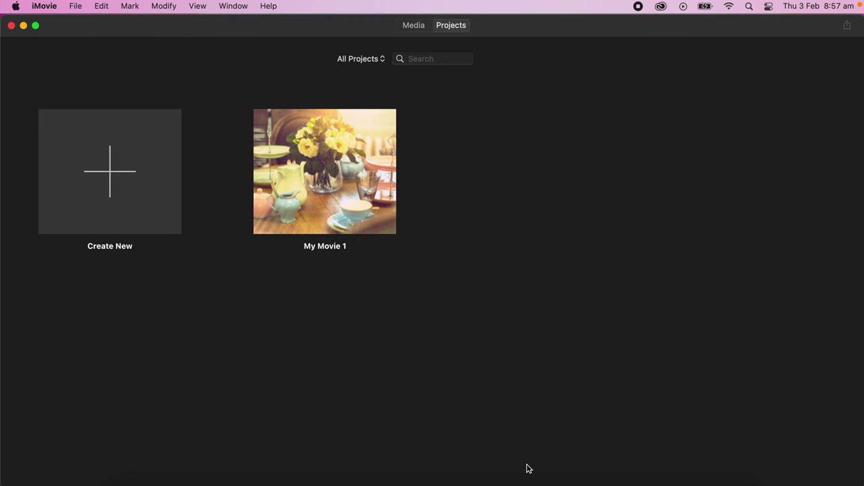
Step: Bring Chrome's YouTube tutorial on transferring iMovie project files to the front
left_click(168, 482)
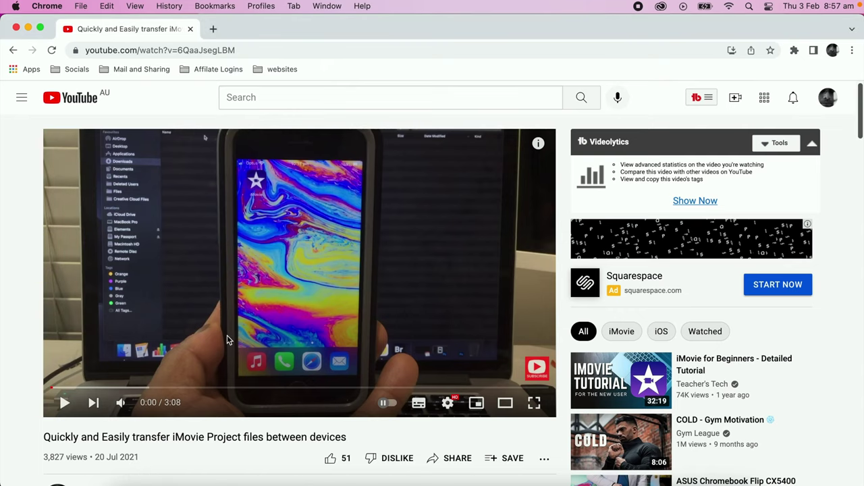
Step: Read down through the video's comments, then return to iMovie's browser showing My Movie 1
scroll(226, 338, "down", 3)
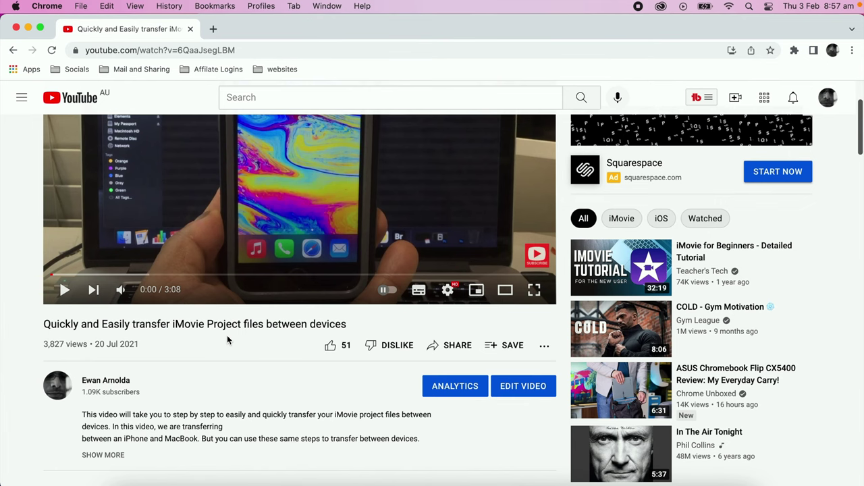
scroll(305, 373, "down", 4)
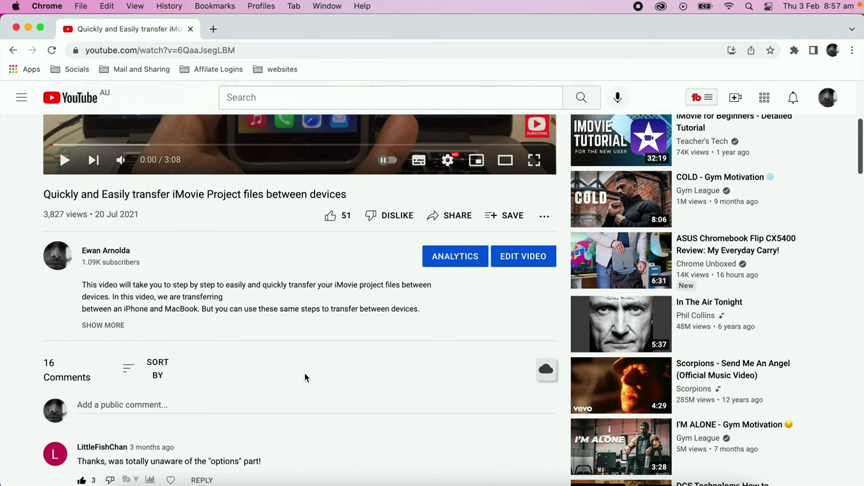
scroll(305, 373, "down", 10)
scroll(304, 372, "down", 3)
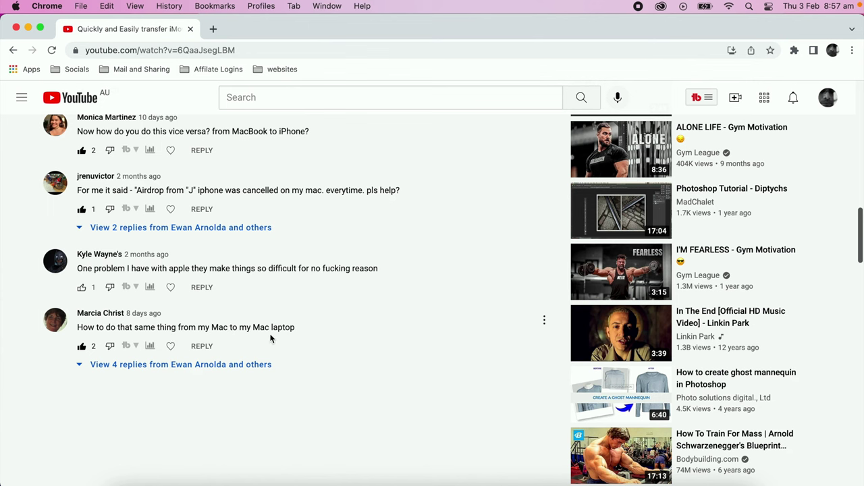
left_click(521, 476)
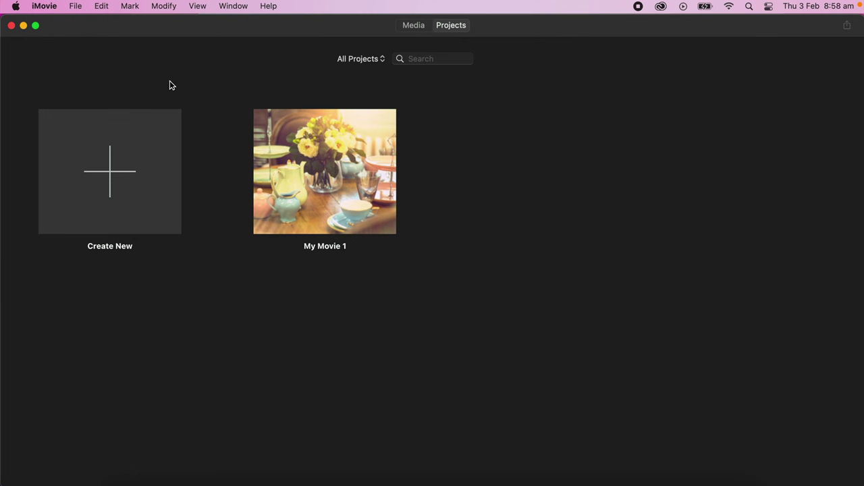
Step: Create a new iMovie library named TEST, saved on the Lexar drive
left_click(76, 7)
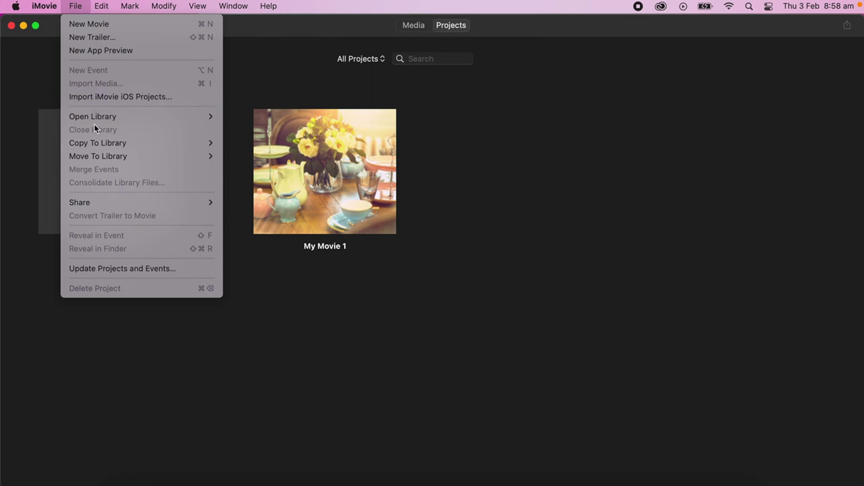
mouse_move(176, 119)
left_click(238, 139)
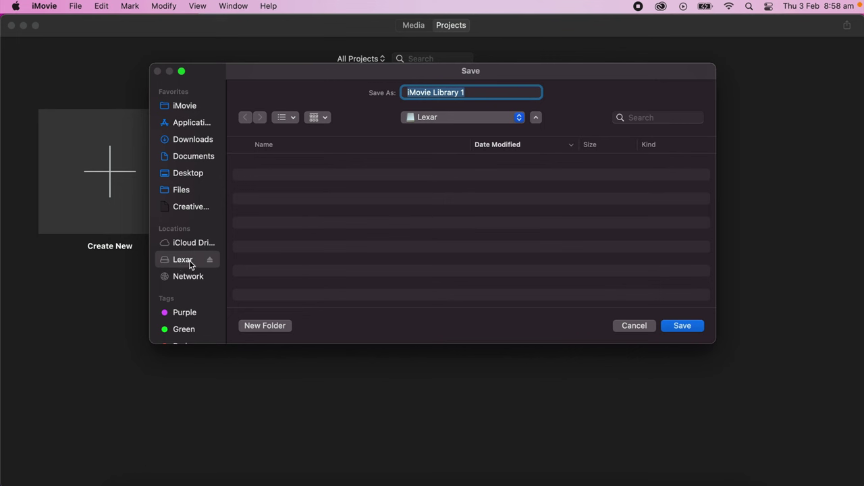
left_click(485, 94)
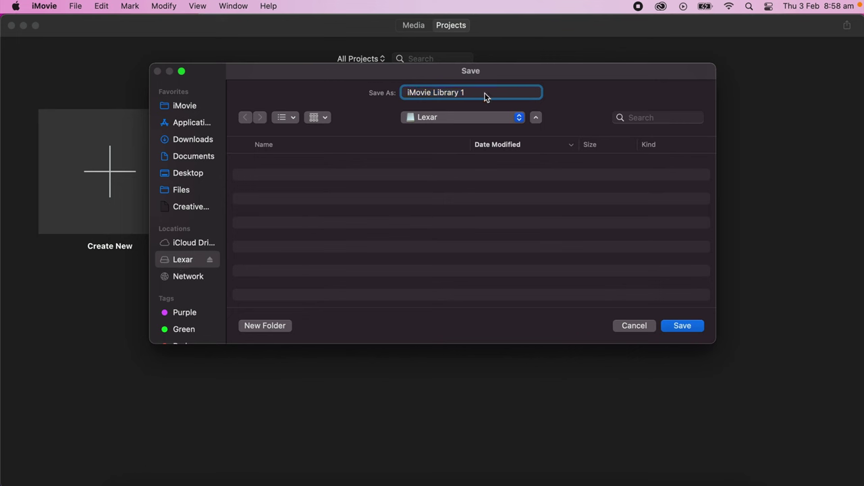
key("BackSpace")
key("BackSpace")
key("BackSpace")
key("BackSpace")
key("BackSpace")
key("BackSpace")
key("BackSpace")
key("BackSpace")
key("BackSpace")
key("BackSpace")
key("BackSpace")
key("BackSpace")
key("BackSpace")
key("BackSpace")
key("BackSpace")
key("BackSpace")
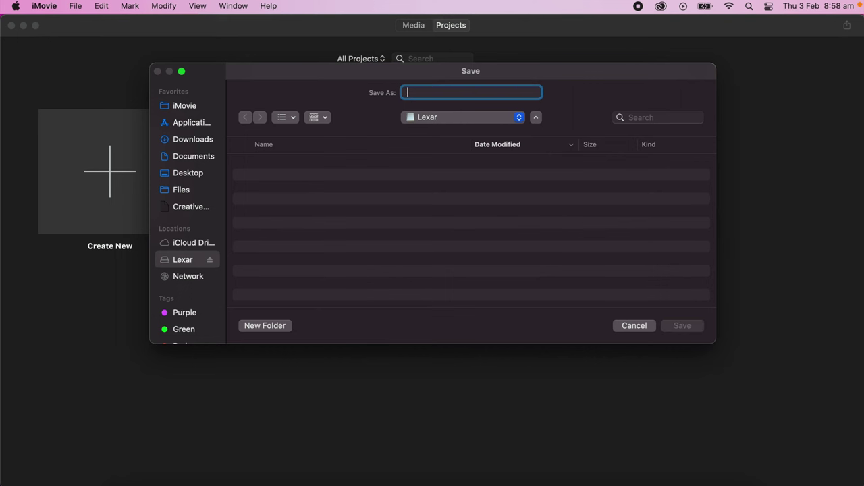
type("TEST")
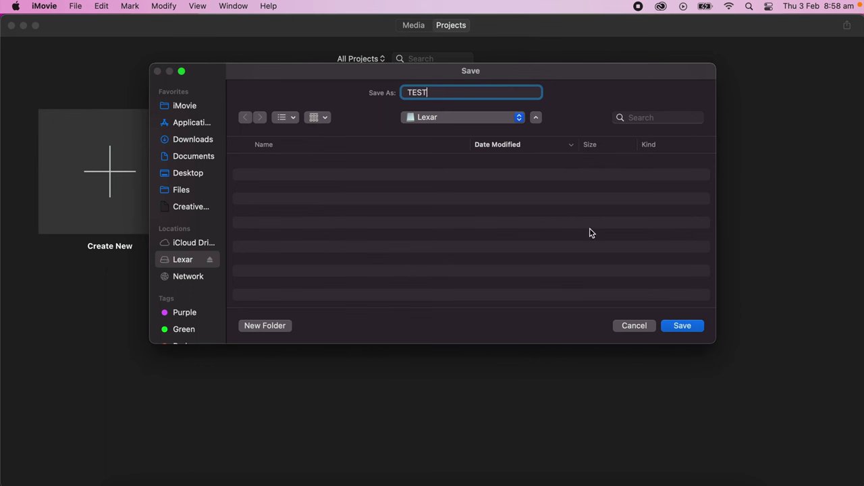
left_click(683, 327)
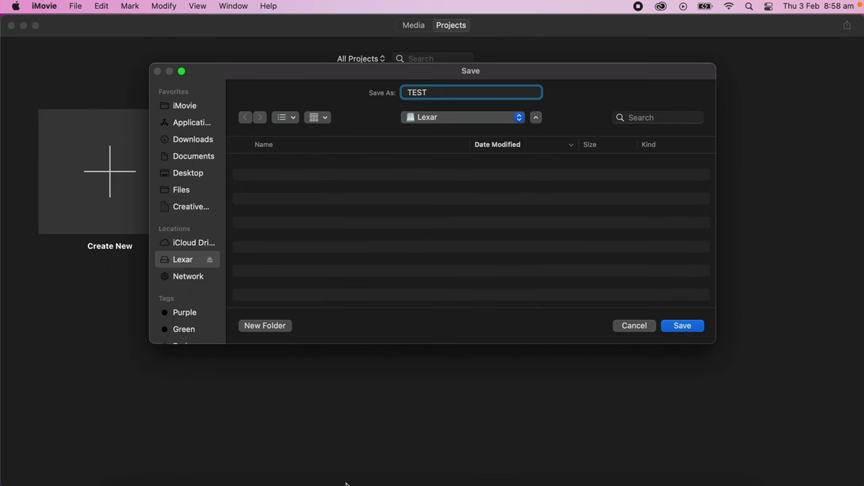
Step: Open the Lexar drive in Finder and arrange the Finder and Save windows side by side
left_click(694, 481)
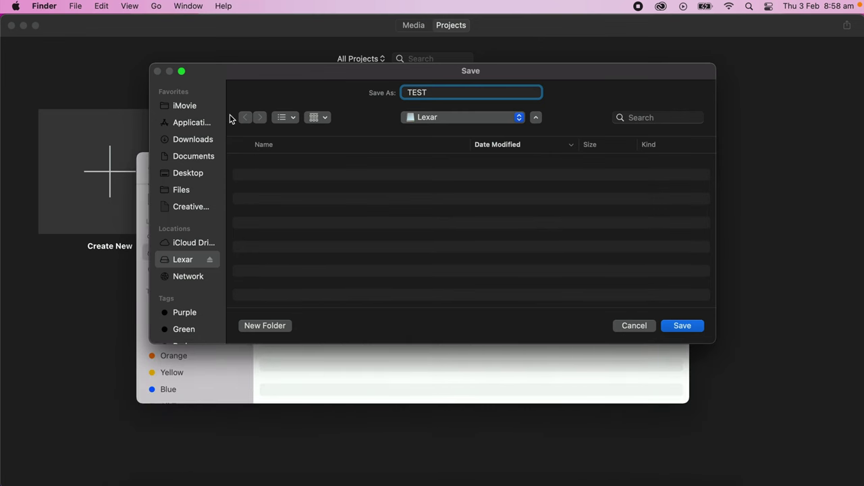
left_click_drag(207, 77, 373, 153)
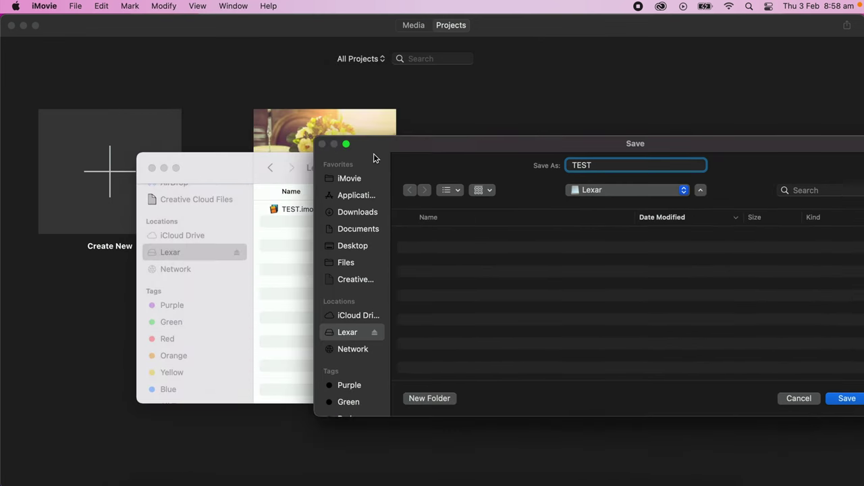
left_click(230, 164)
left_click_drag(206, 163, 123, 175)
left_click_drag(398, 150, 492, 116)
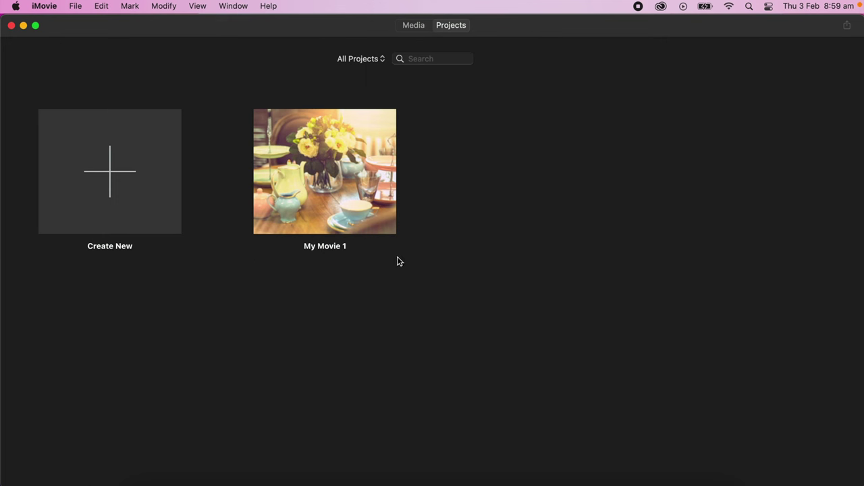
Step: Copy the My Movie 1 project to the TEST library from its options menu
left_click(352, 210)
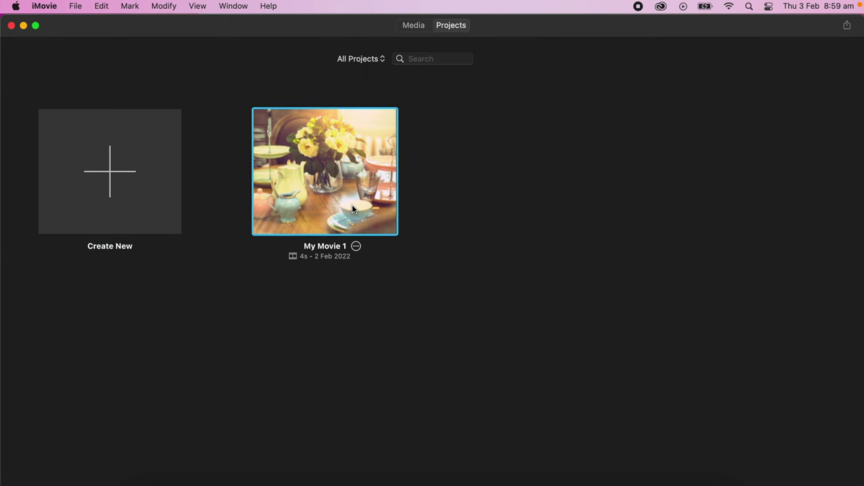
left_click(356, 247)
mouse_move(372, 292)
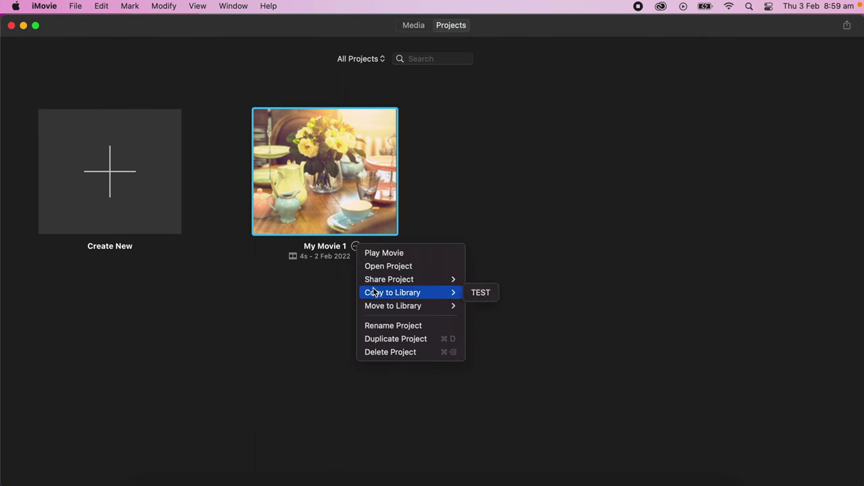
left_click(480, 293)
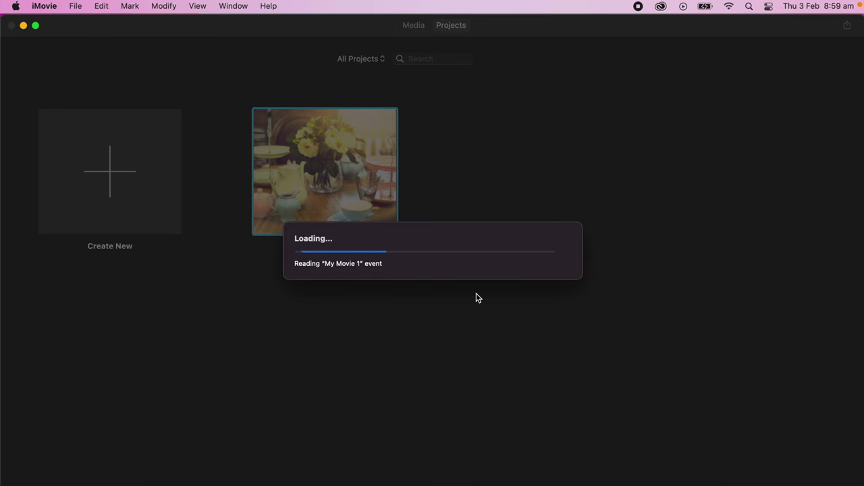
Step: Check the 691 KB TEST iMovie Library on Lexar in Finder, then minimise and restore the window
left_click(149, 481)
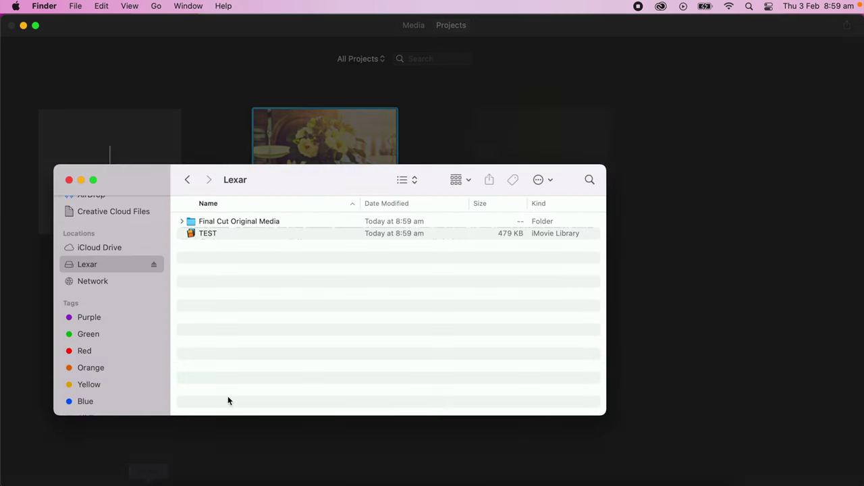
left_click(218, 226)
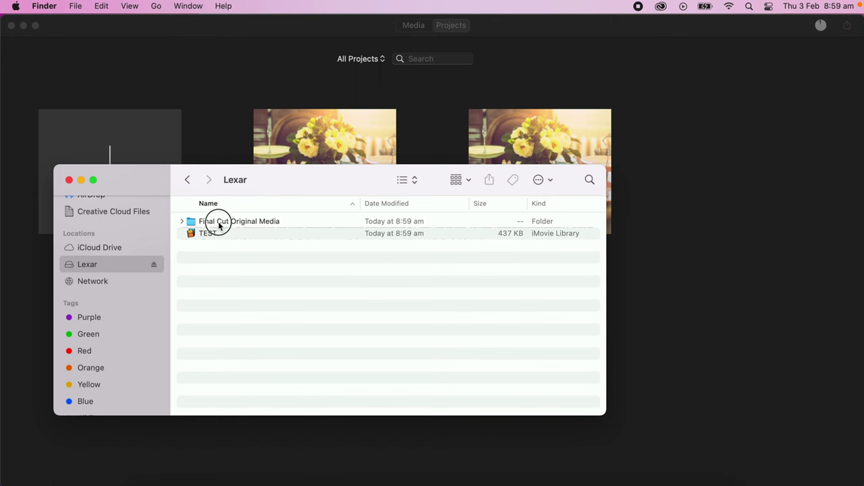
left_click(204, 234)
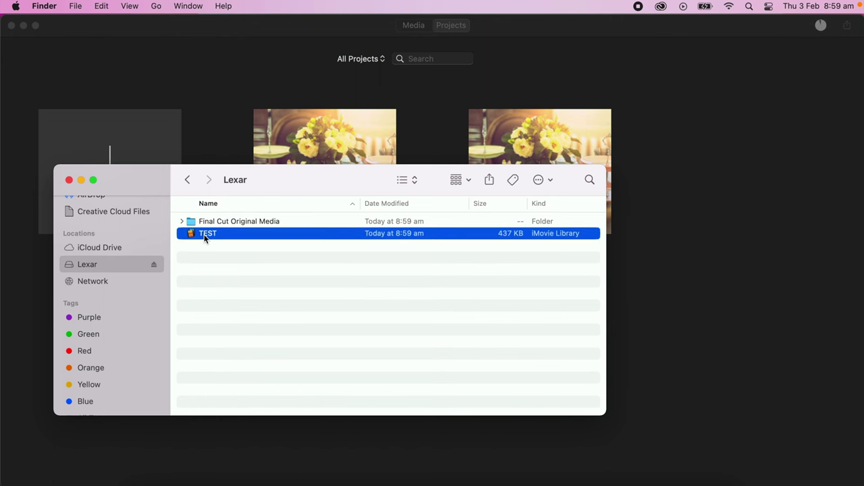
left_click(81, 180)
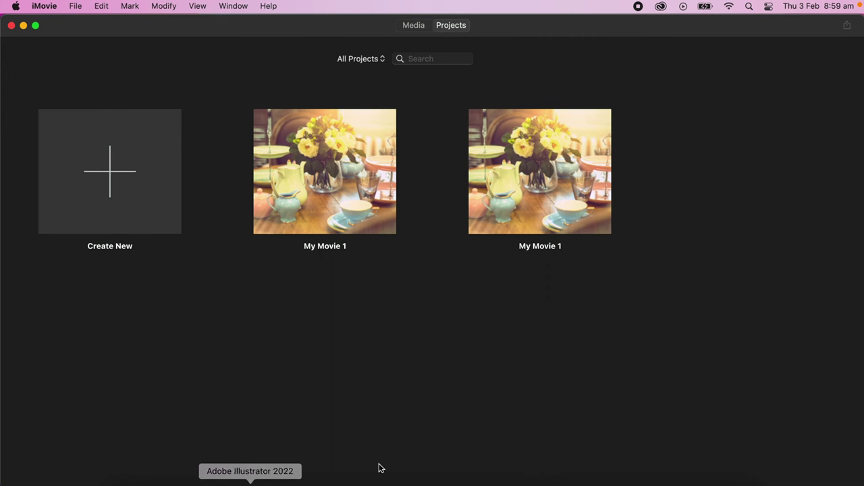
left_click(695, 481)
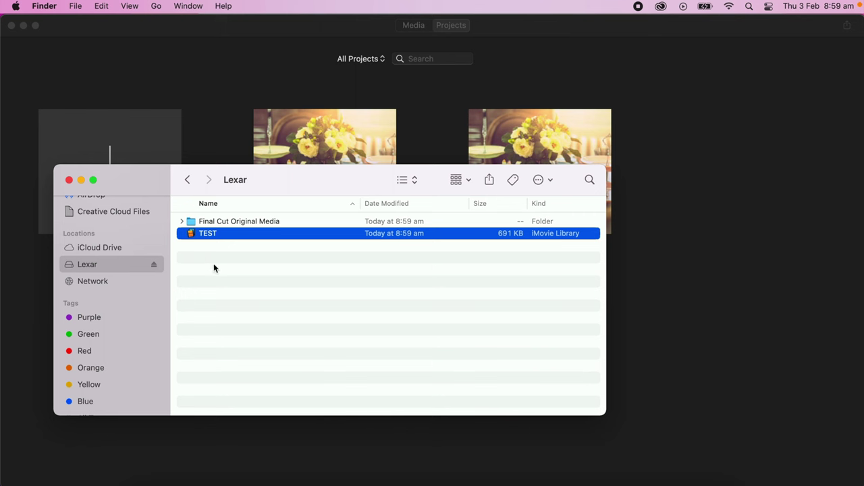
Step: Open the TEST library from Finder with iMovie (default)
right_click(218, 235)
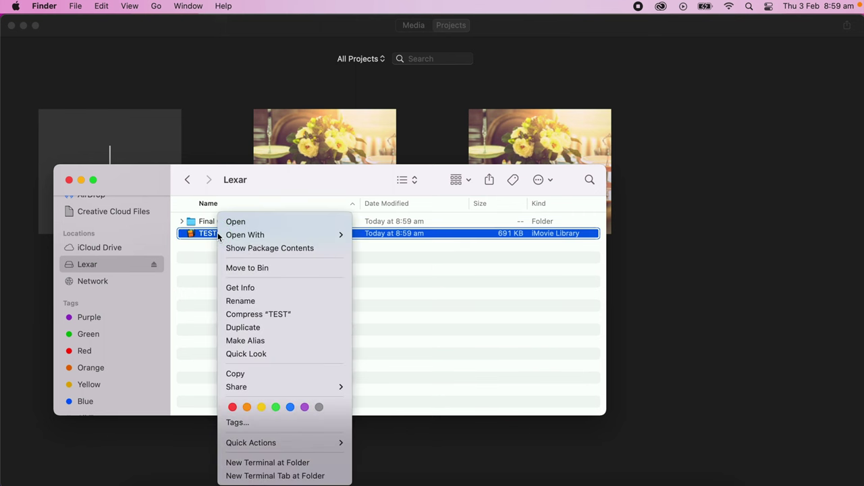
mouse_move(245, 237)
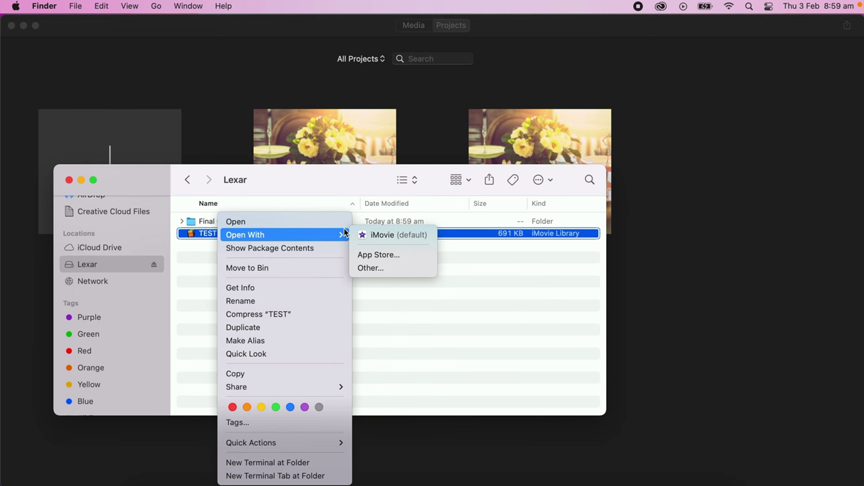
left_click(379, 235)
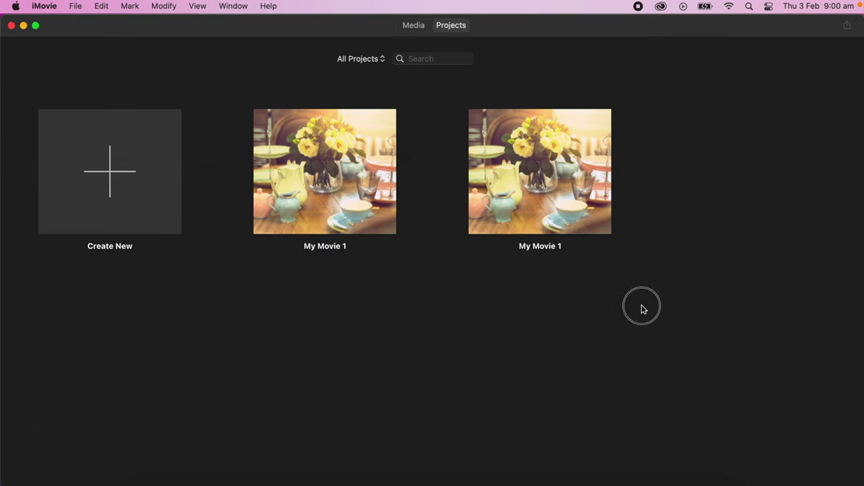